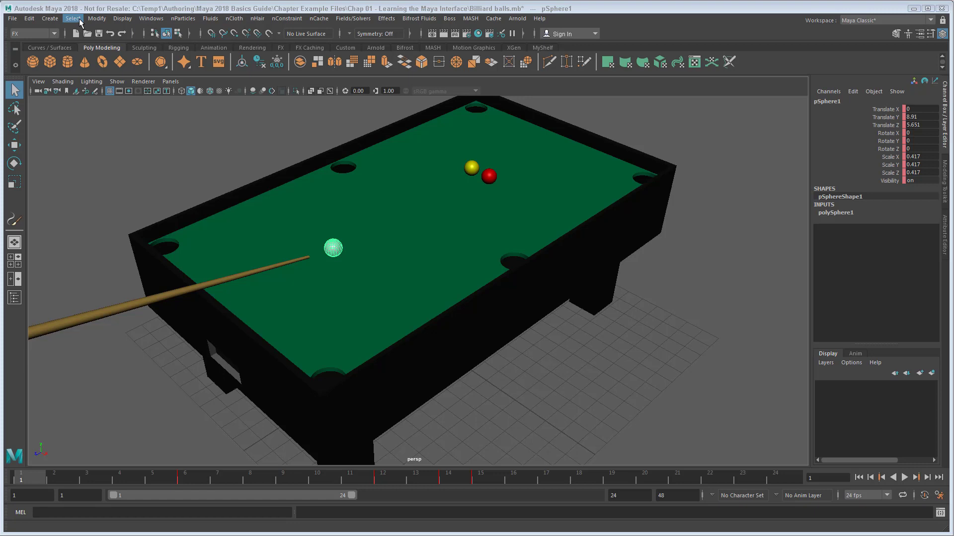
Cycle through the Modeling, Rigging, Animation and FX menu sets, ending on Modeling
click(54, 33)
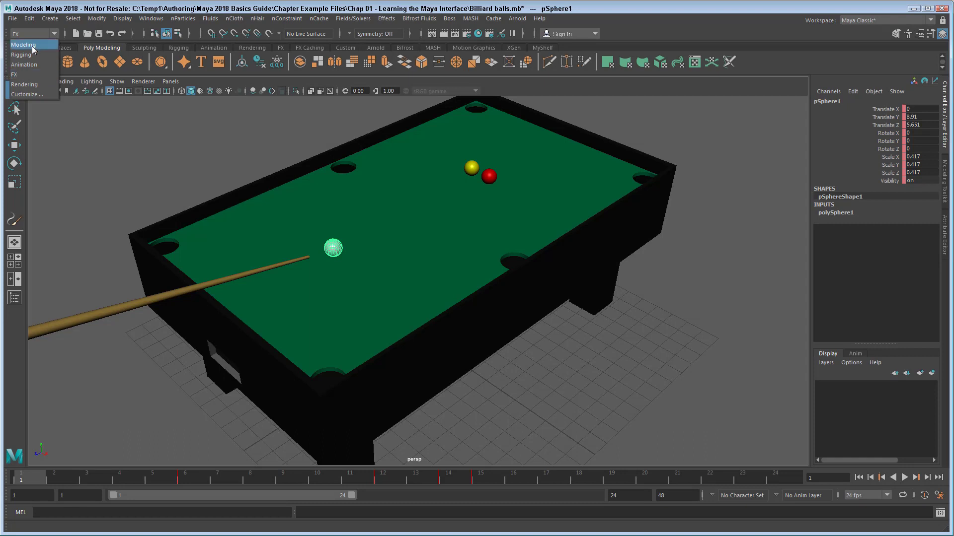
click(32, 46)
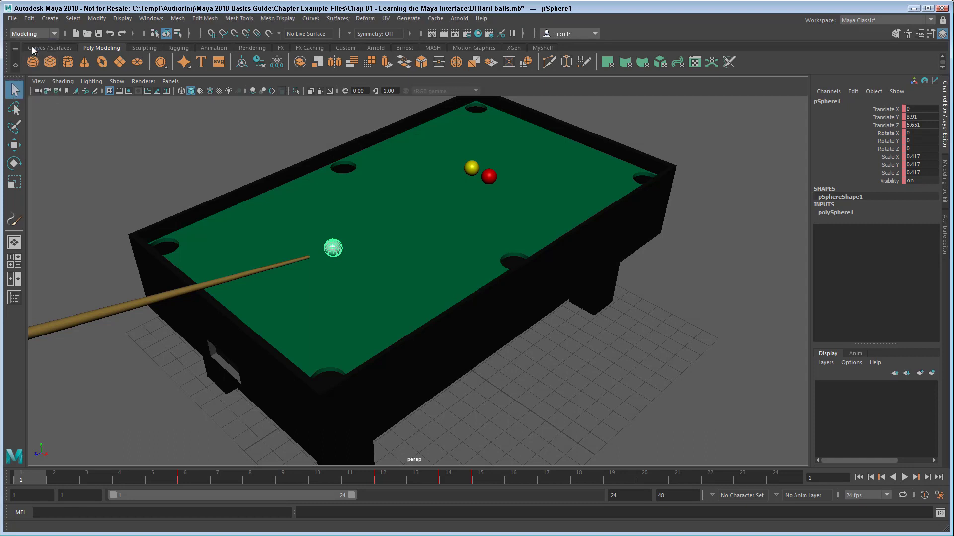
click(50, 33)
click(30, 55)
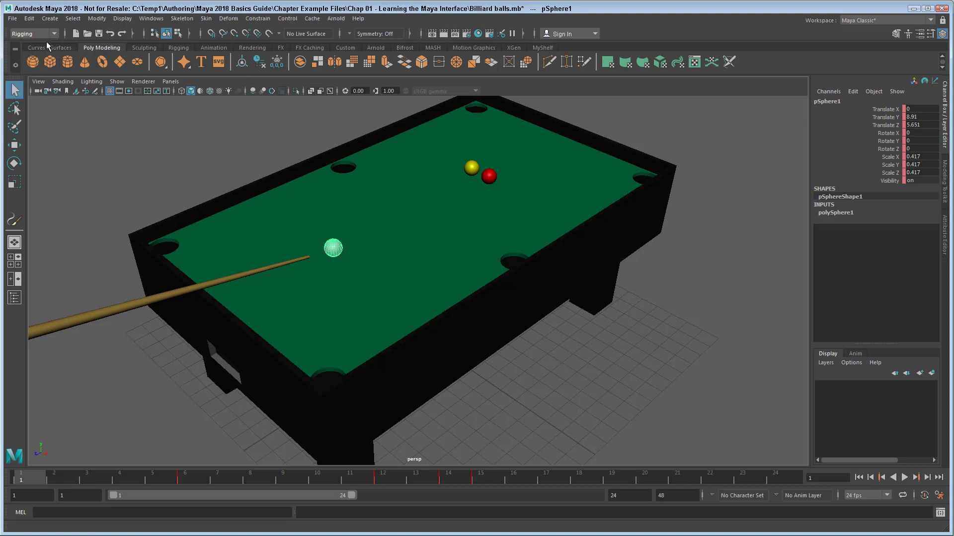
click(52, 33)
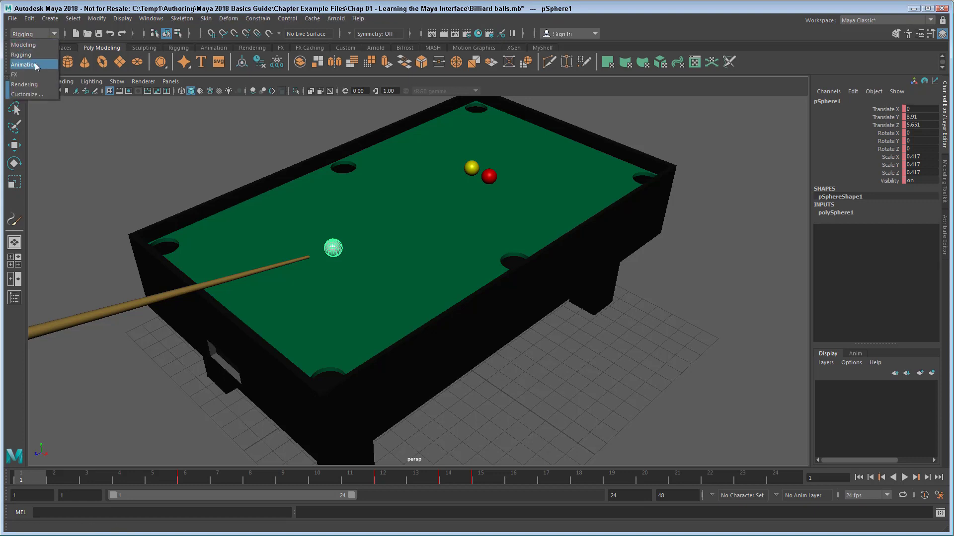
click(35, 63)
click(52, 34)
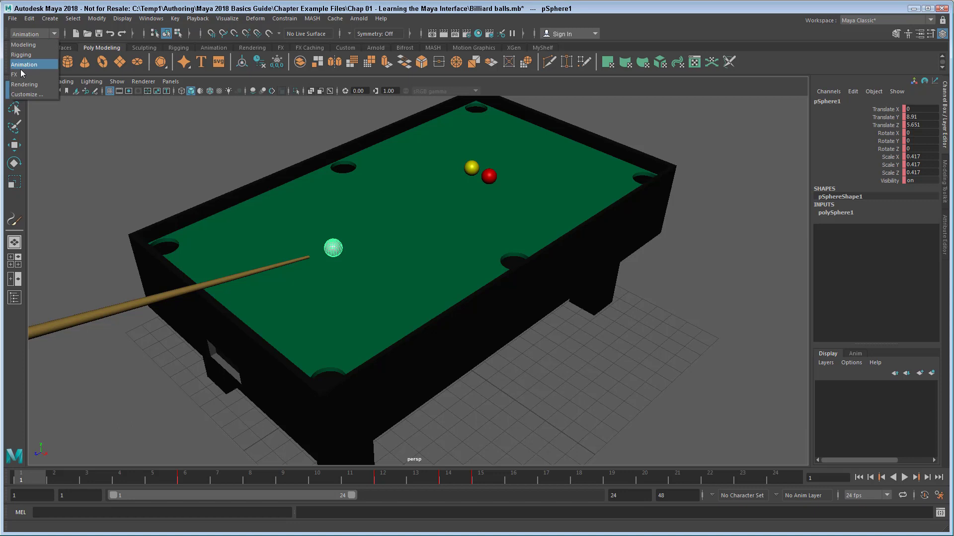
click(22, 74)
click(54, 34)
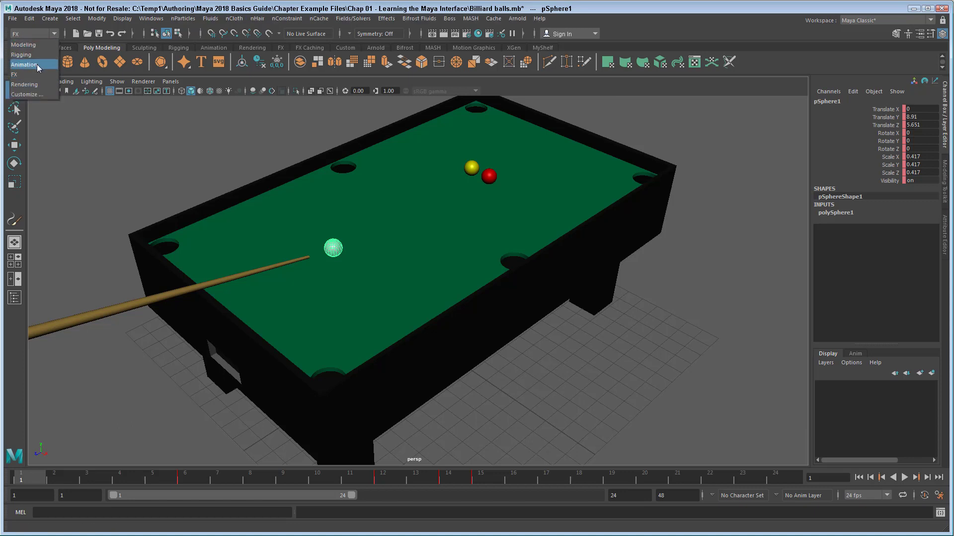
click(34, 46)
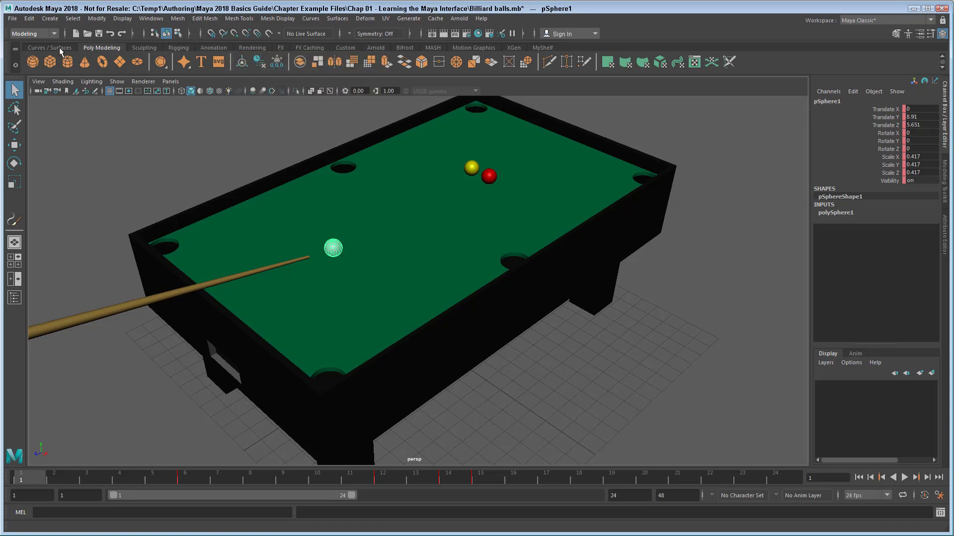
Browse the Curves/Surfaces, Poly Modeling, Sculpting, Rigging and Animation shelves, ending on Poly Modeling
click(46, 47)
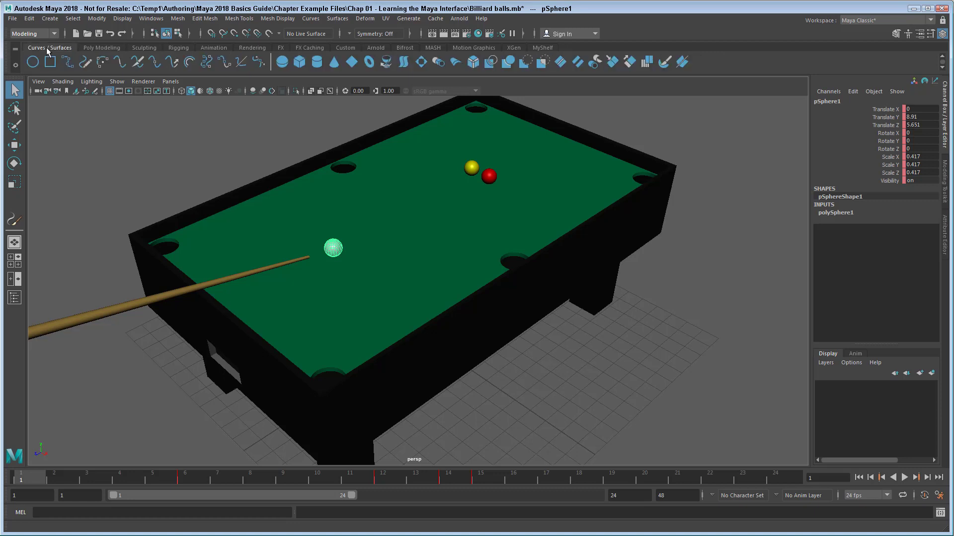
click(102, 48)
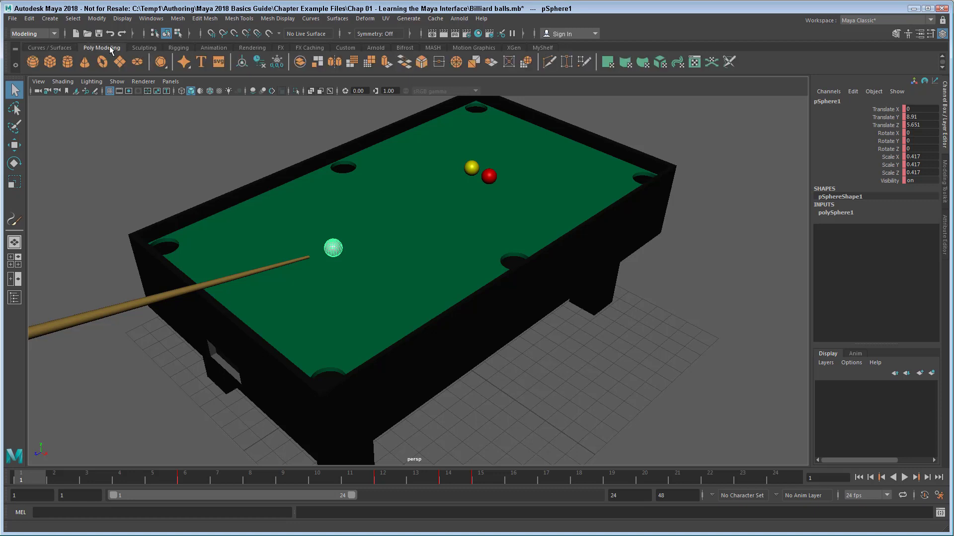
click(143, 47)
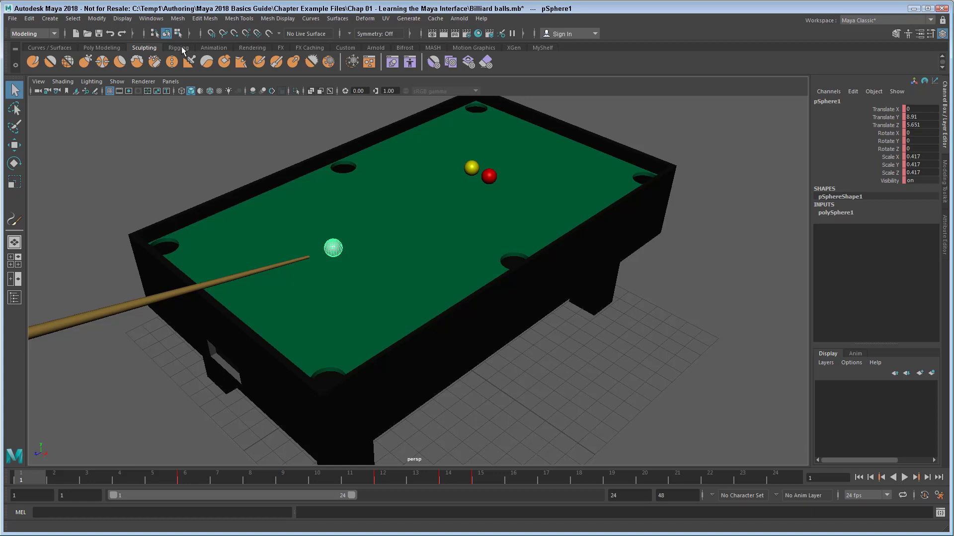
click(180, 48)
click(213, 48)
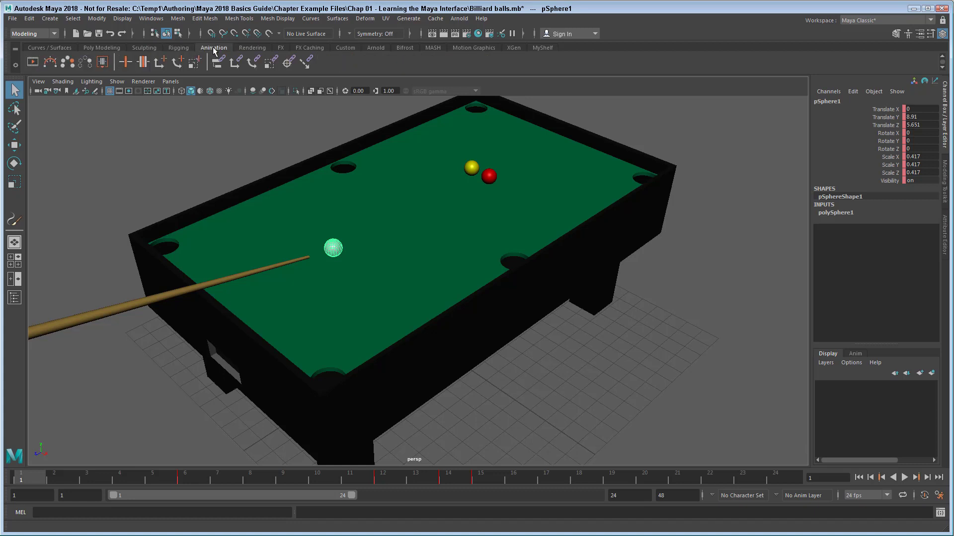
click(104, 47)
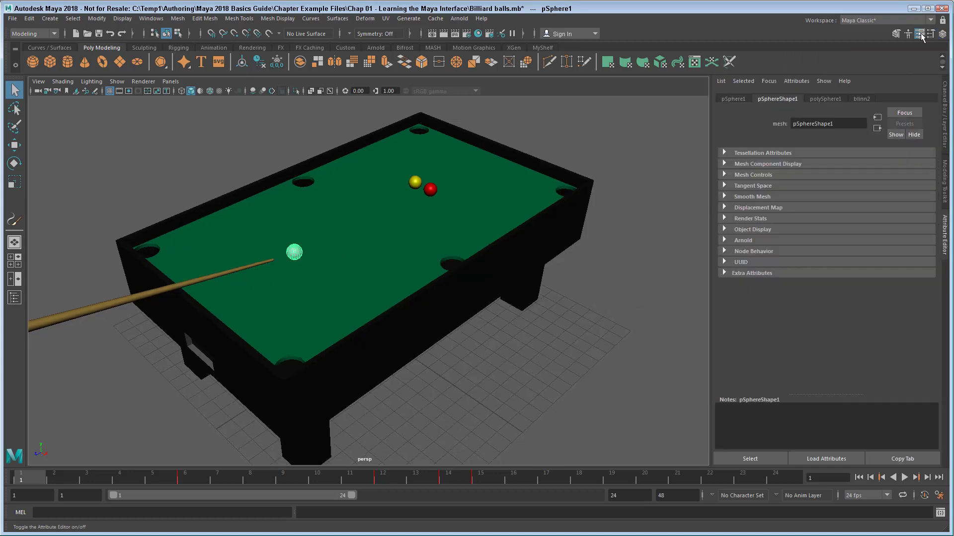
Swap the Attribute Editor for the Channel Box and Layer Editor, and briefly open Tool Settings
click(920, 35)
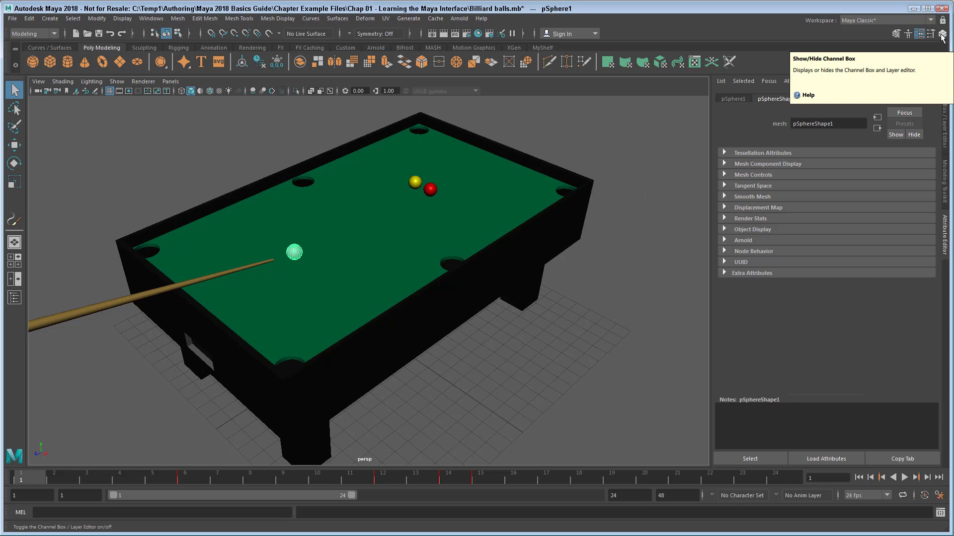
click(942, 35)
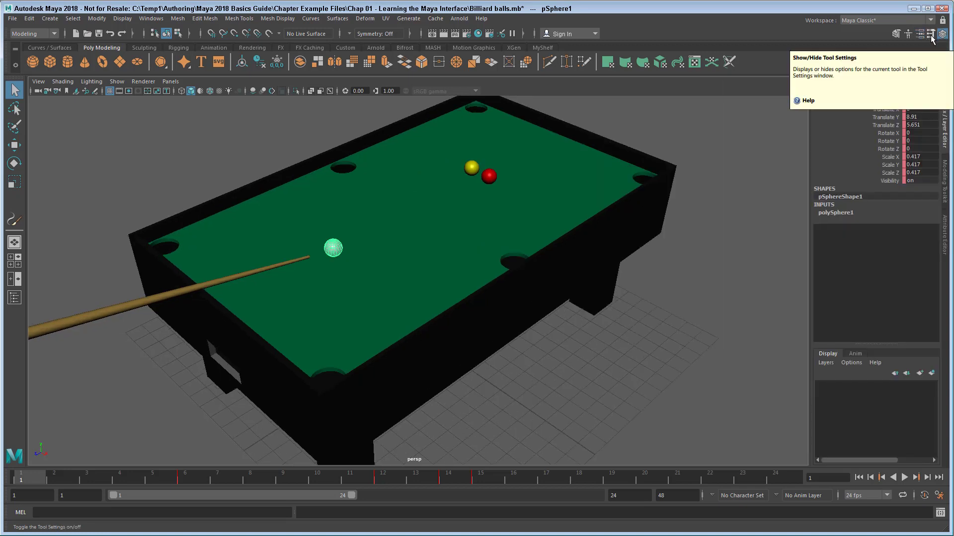
click(930, 35)
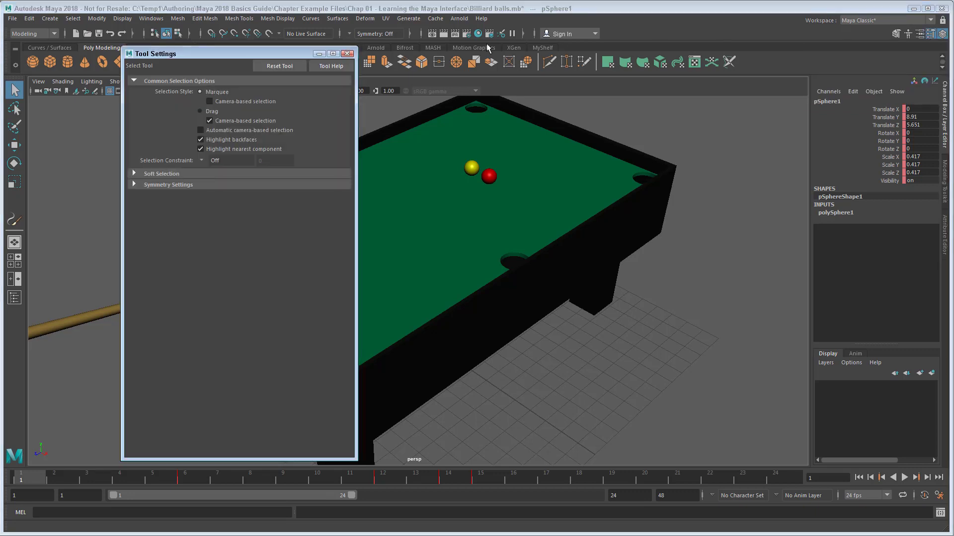
click(351, 53)
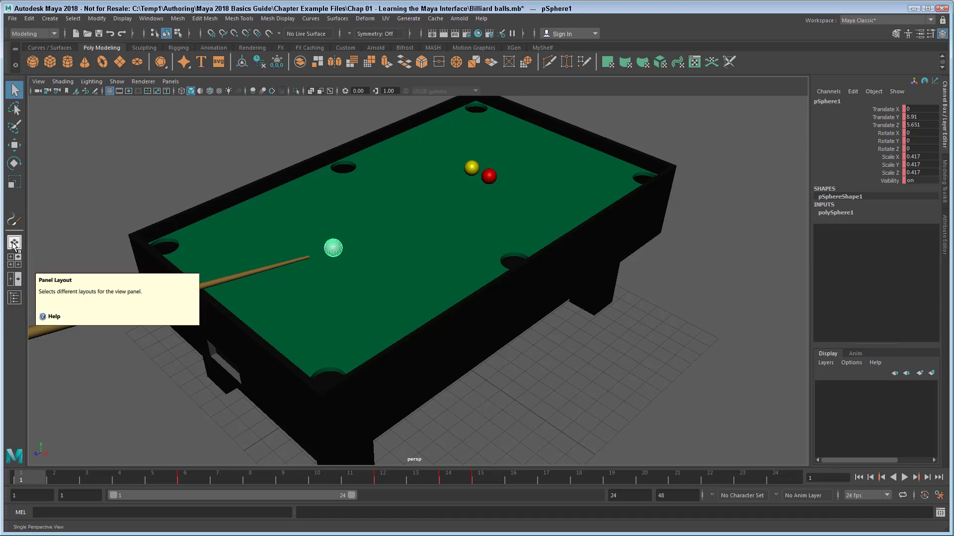
click(16, 263)
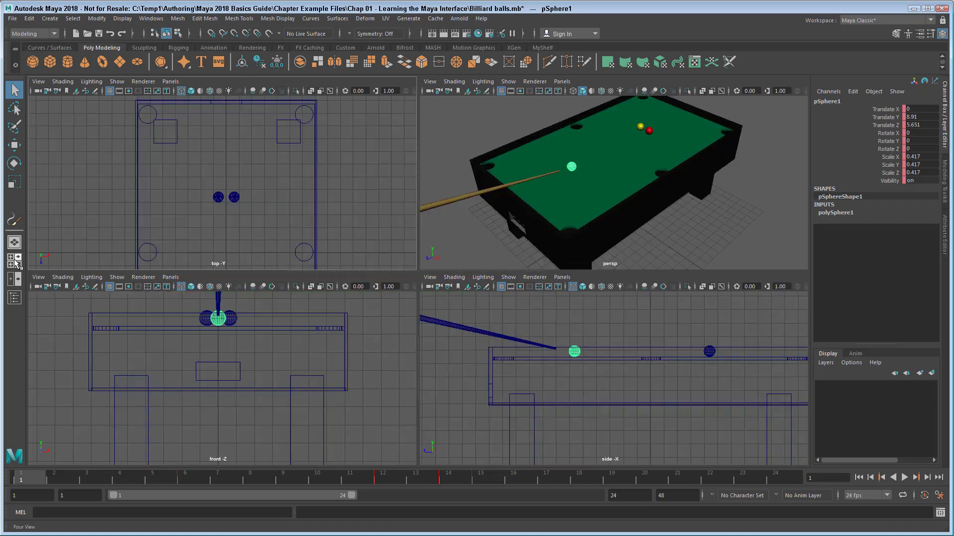
click(17, 281)
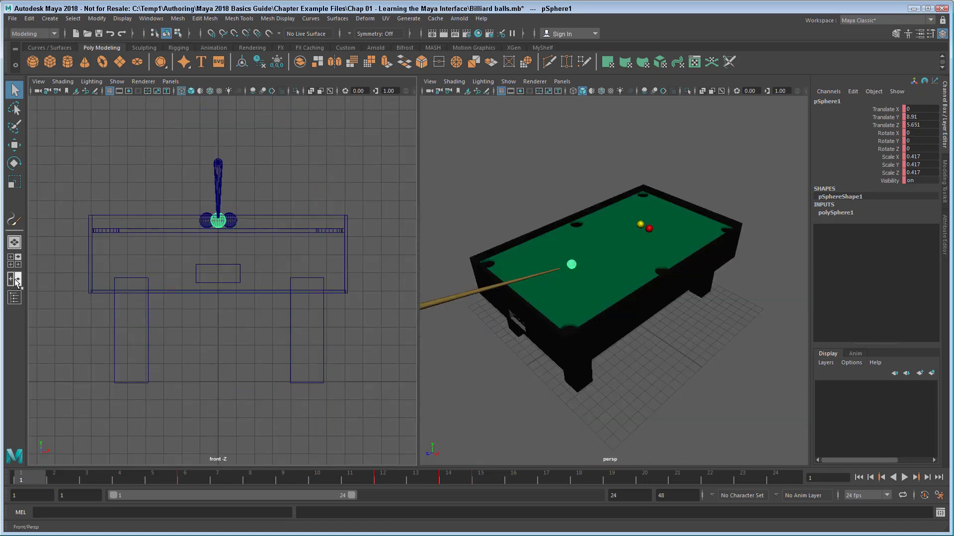
click(14, 242)
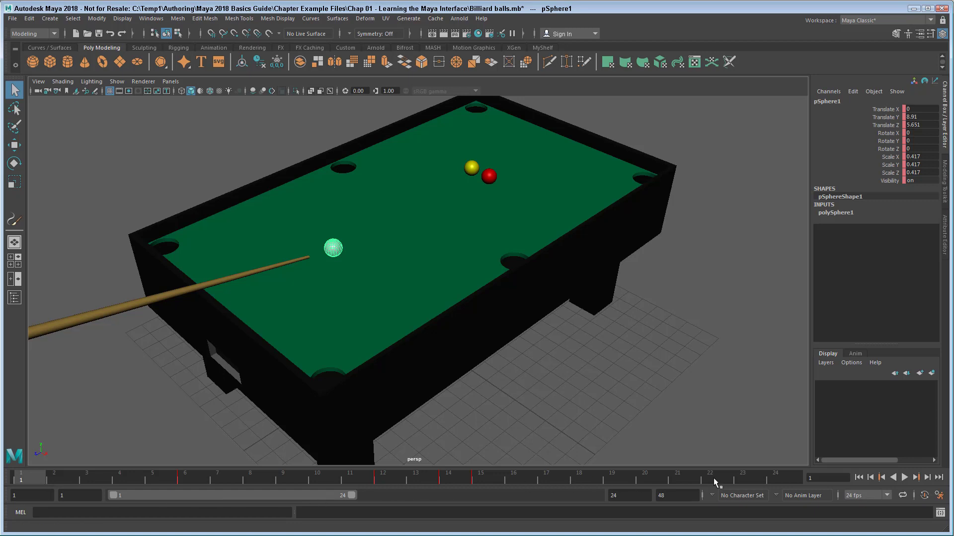
Play the shot at 24 fps, then switch playback to 10 fps and play it again
click(904, 478)
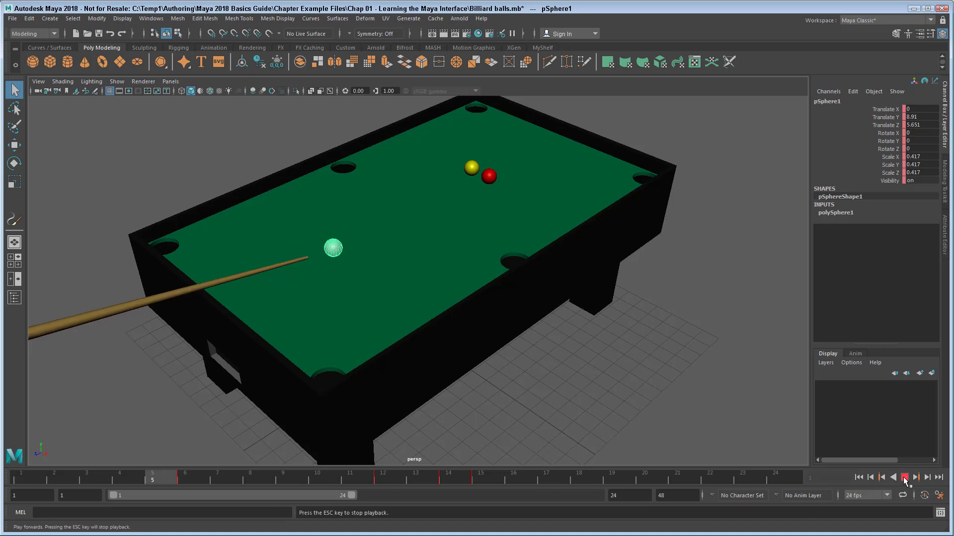
click(904, 478)
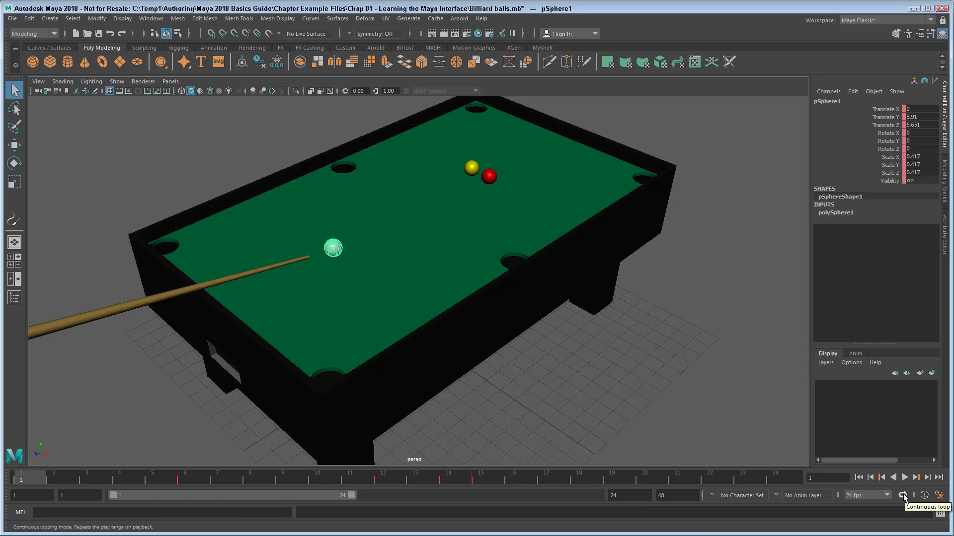
click(887, 495)
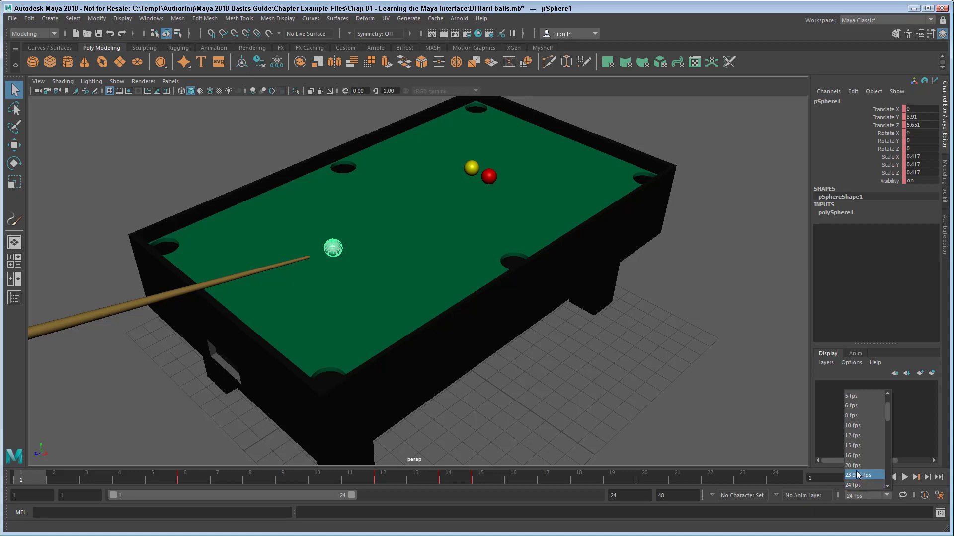
click(852, 425)
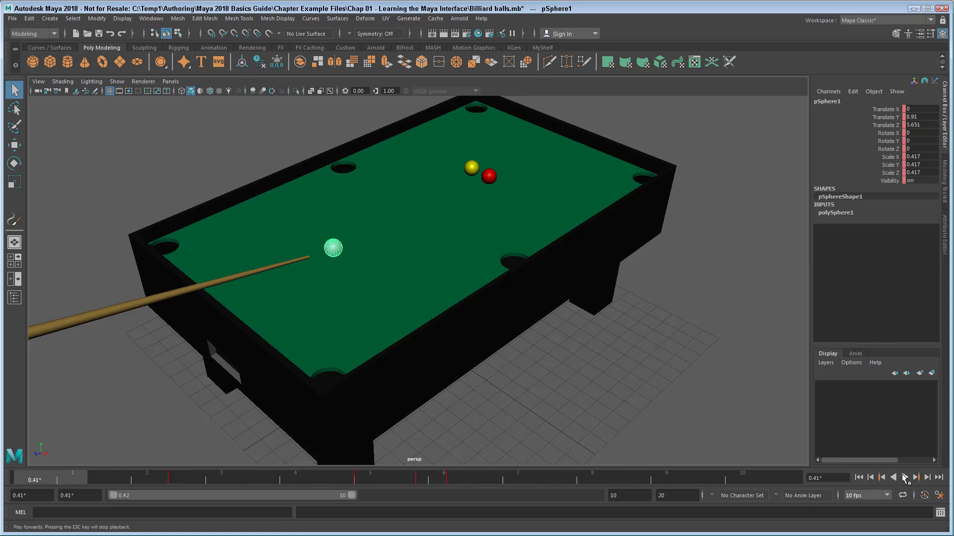
click(904, 478)
click(904, 478)
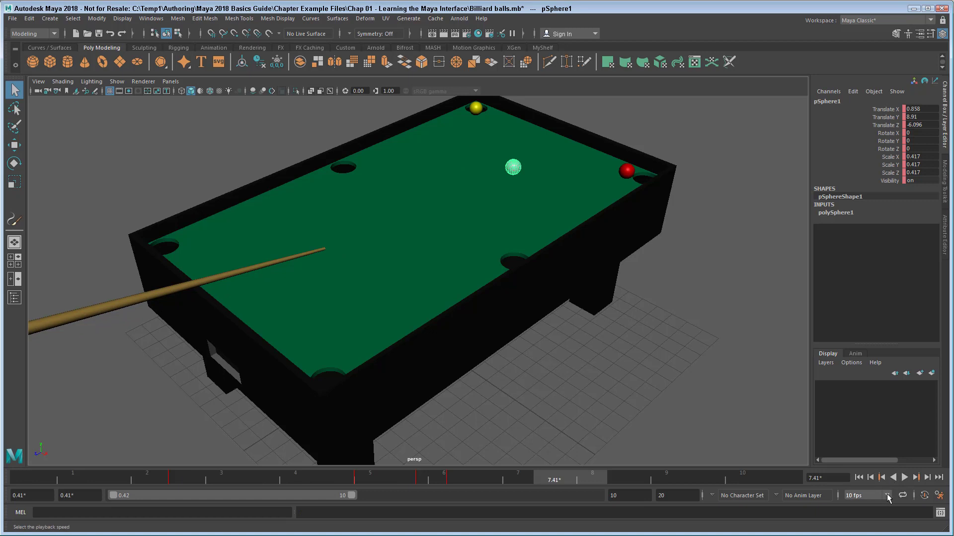
Set the playback rate to 200 fps and play the animation through
click(886, 496)
drag(887, 412, 889, 442)
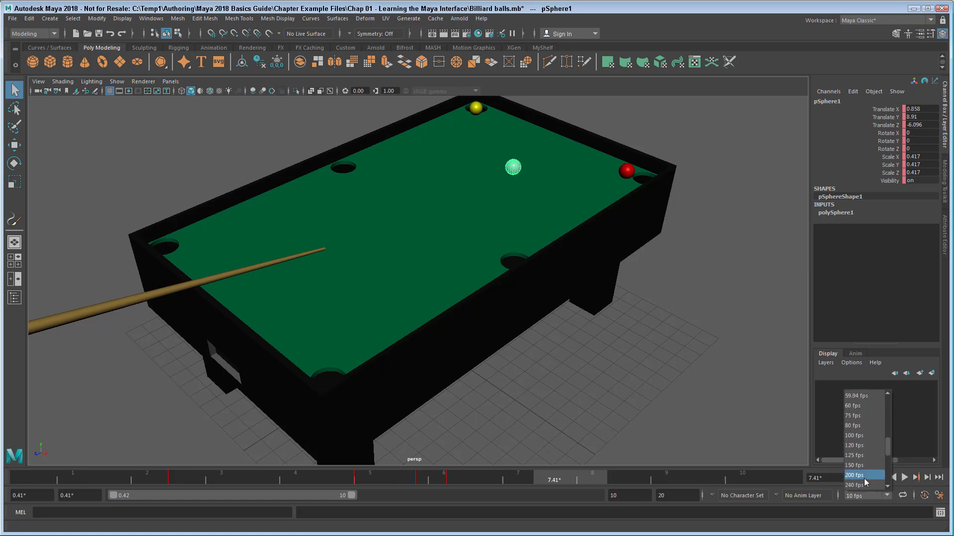
click(864, 479)
click(904, 477)
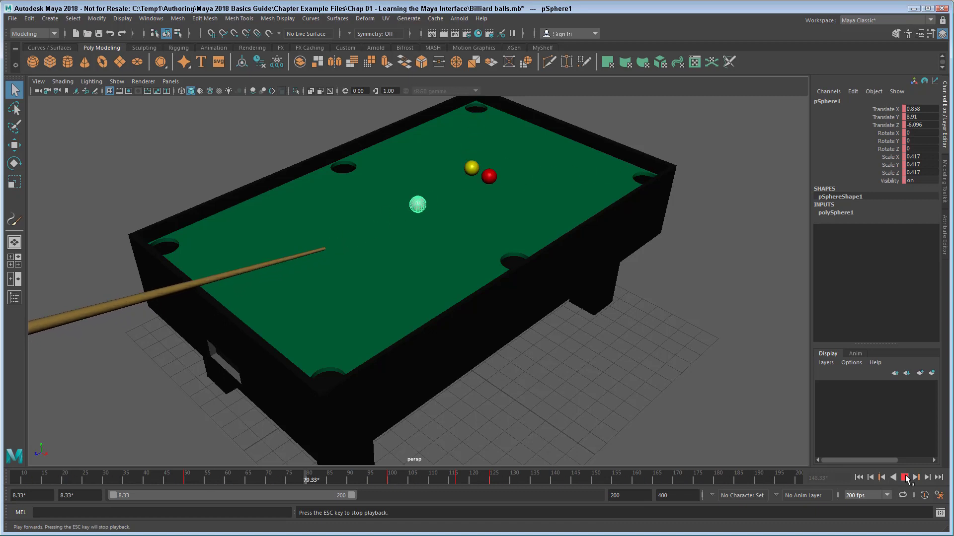
click(904, 478)
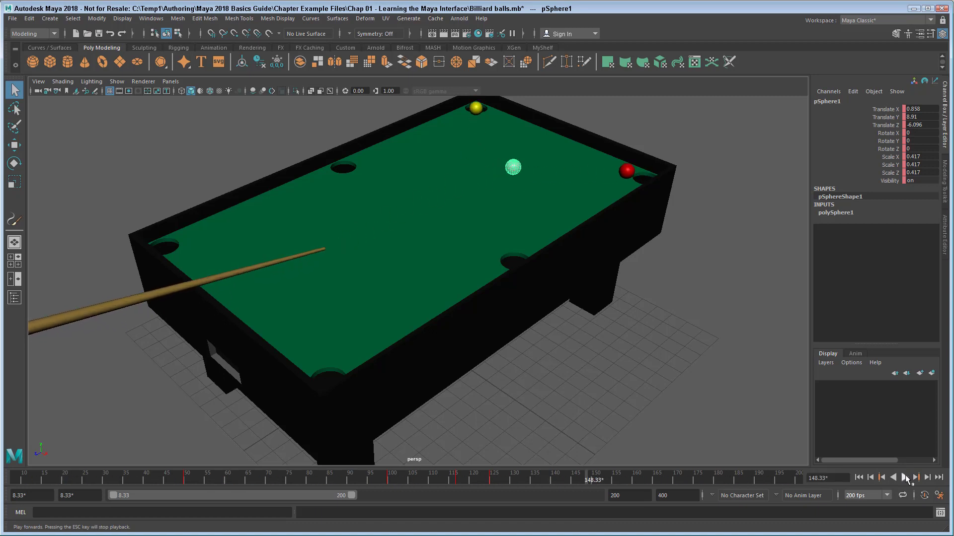
Scrub the Time Slider to frame 27 and try dragging the Range Slider bar
mouse_move(78, 478)
mouse_down()
mouse_move(380, 482)
mouse_move(43, 476)
mouse_move(421, 477)
mouse_move(94, 478)
mouse_up()
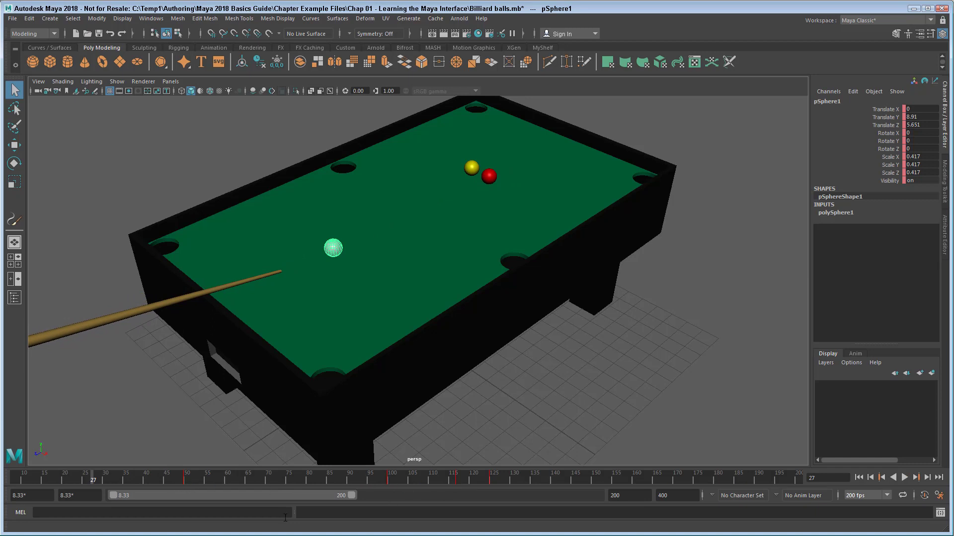
drag(184, 494, 141, 496)
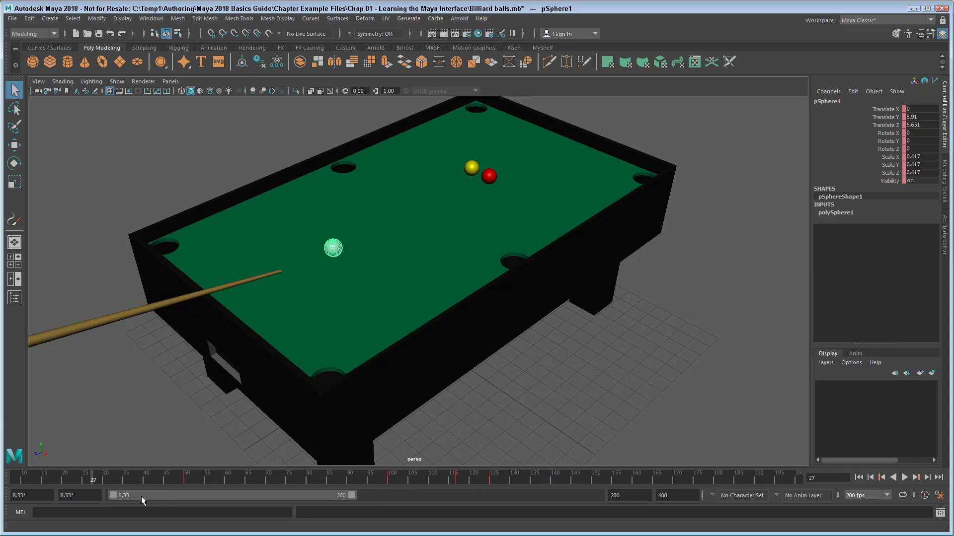